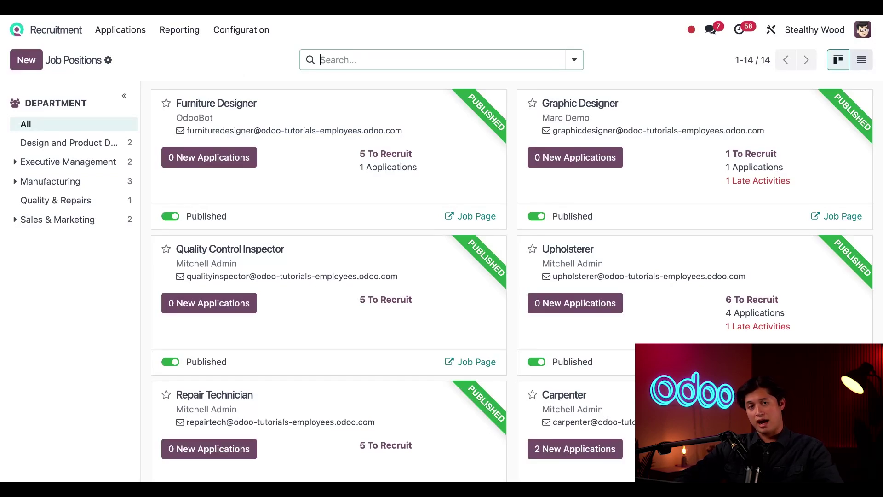
- Start a new job position titled 'Social Media Coordinator', correcting the misspelled title with spellcheck
{"action": "scroll", "coordinate": [347, 209], "scroll_direction": "down", "scroll_amount": 10}
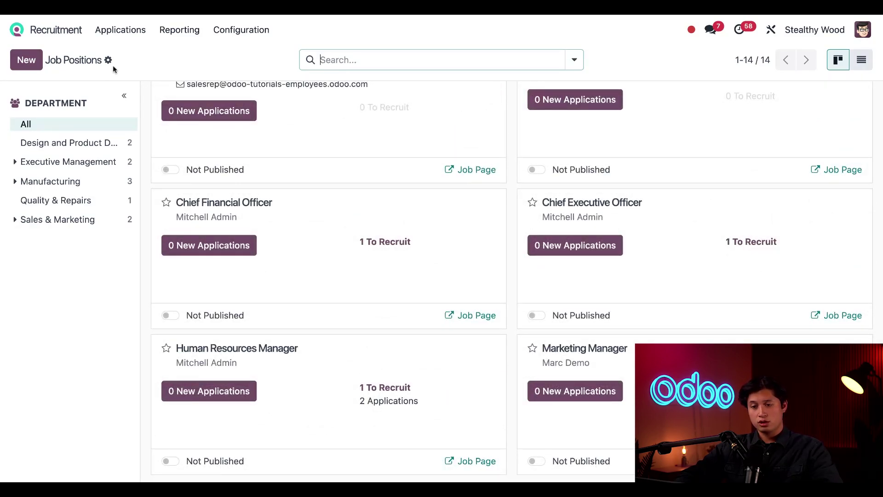
{"action": "left_click", "coordinate": [25, 65]}
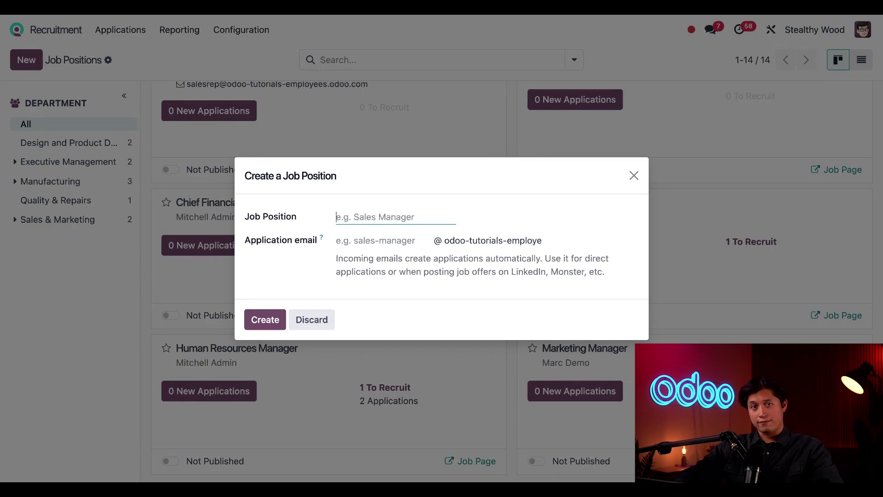
{"action": "type", "text": "Socia"}
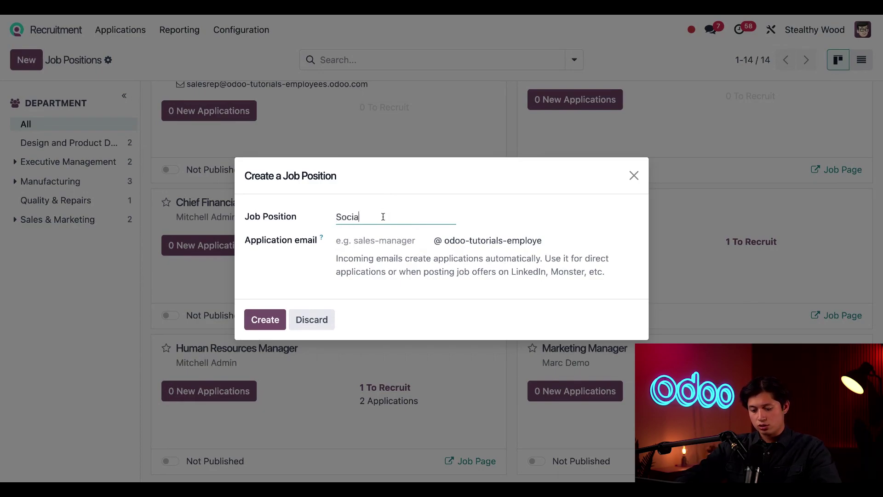
{"action": "type", "text": "l Media Coordniator"}
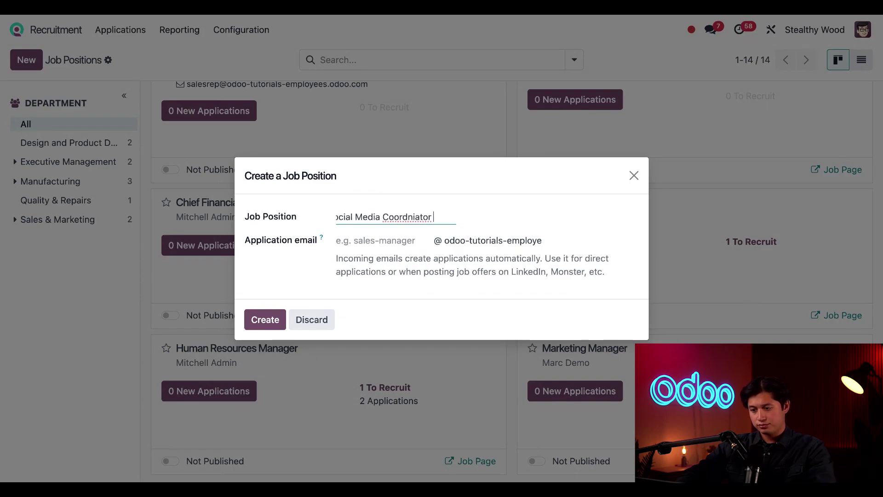
{"action": "double_click", "coordinate": [401, 216]}
{"action": "right_click", "coordinate": [401, 216]}
{"action": "left_click", "coordinate": [424, 233]}
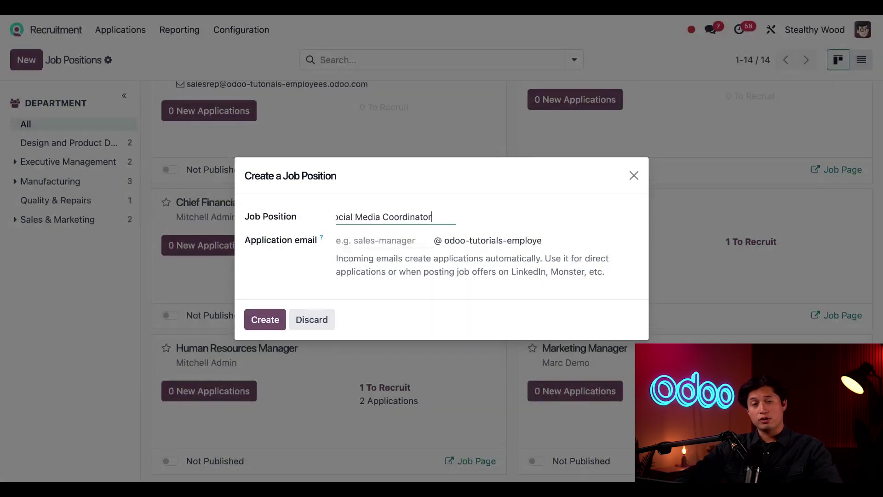
- Set the application email alias to 'social' and create the position
{"action": "left_click", "coordinate": [402, 241]}
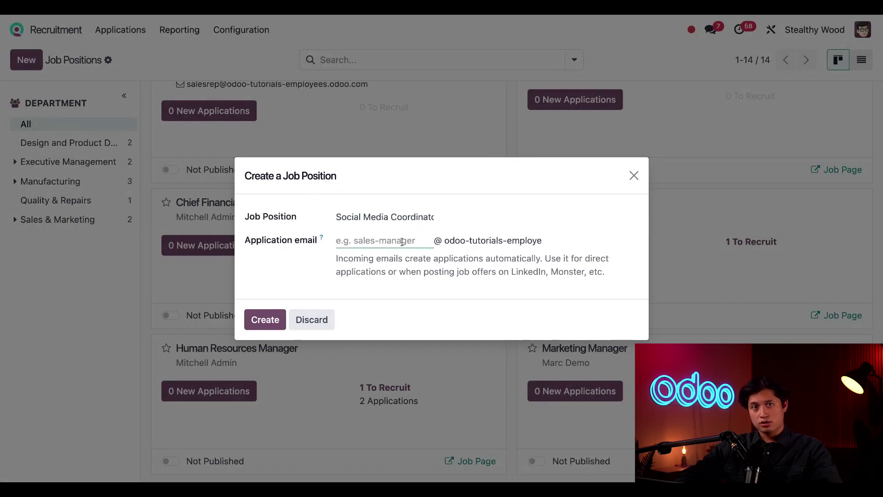
{"action": "type", "text": "social"}
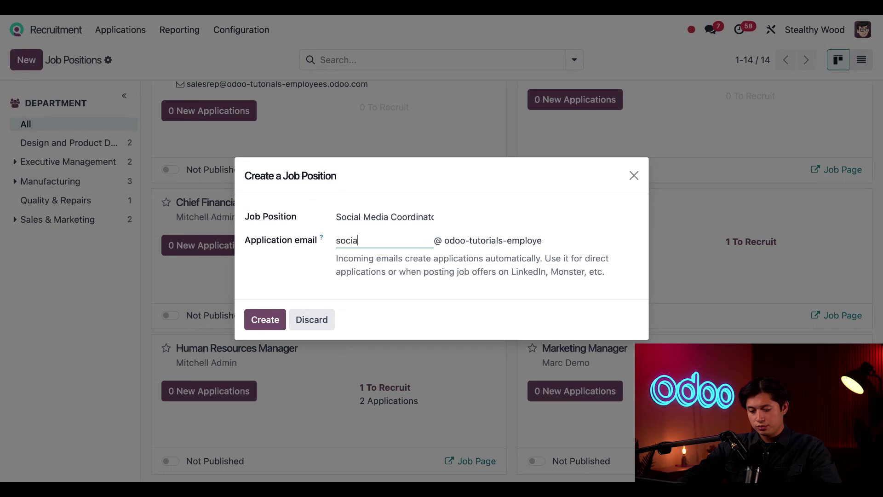
{"action": "left_click", "coordinate": [275, 328]}
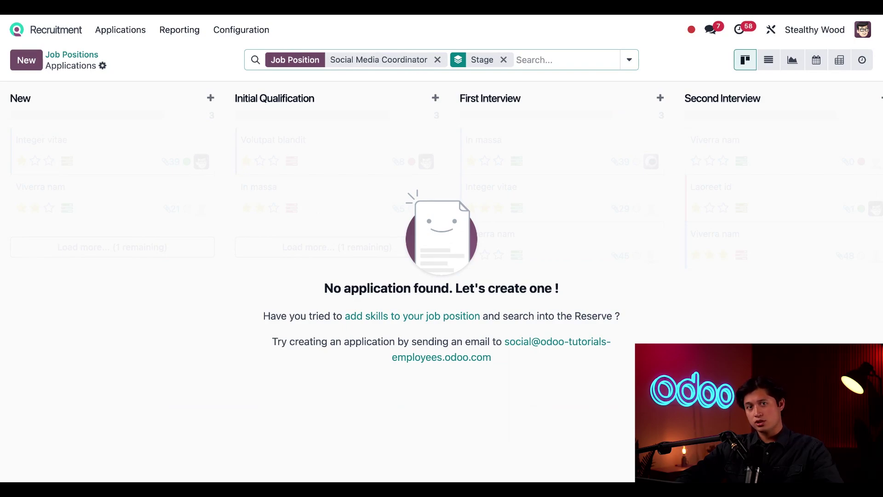
- Go back to the Job Positions overview and find the new Social Media Coordinator card
{"action": "left_click", "coordinate": [82, 57]}
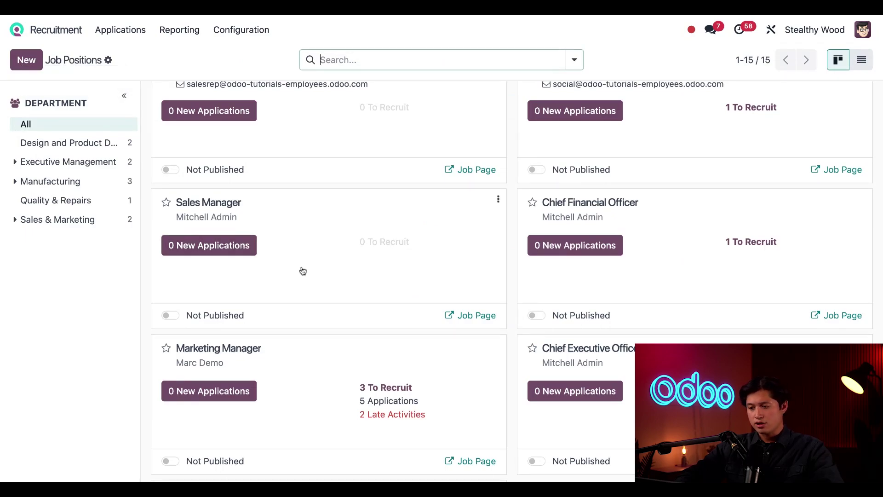
{"action": "scroll", "coordinate": [301, 270], "scroll_direction": "down", "scroll_amount": 3}
{"action": "scroll", "coordinate": [302, 271], "scroll_direction": "up", "scroll_amount": 6}
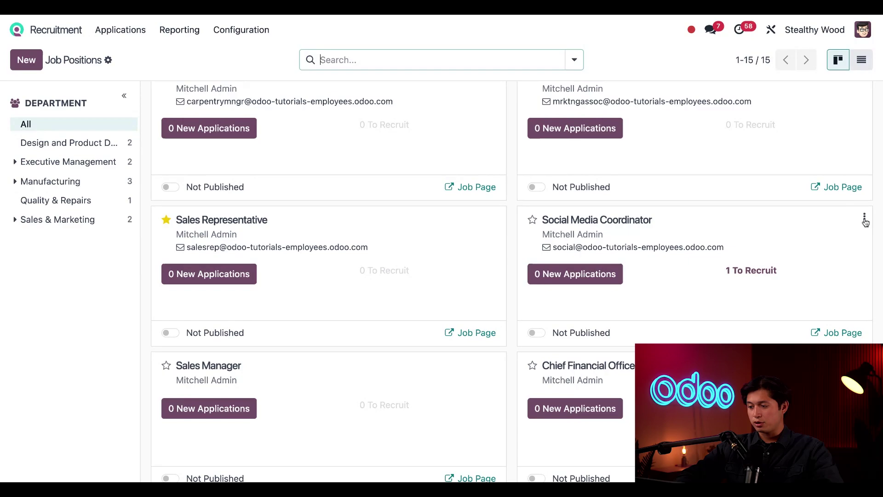
- Open the Social Media Coordinator configuration form and set Department to Sales & Marketing / Marketing
{"action": "left_click", "coordinate": [864, 216]}
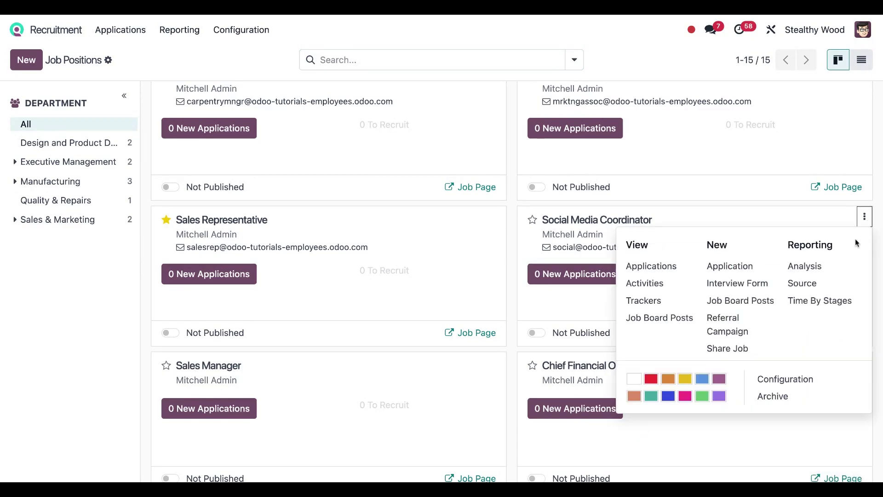
{"action": "left_click", "coordinate": [800, 383]}
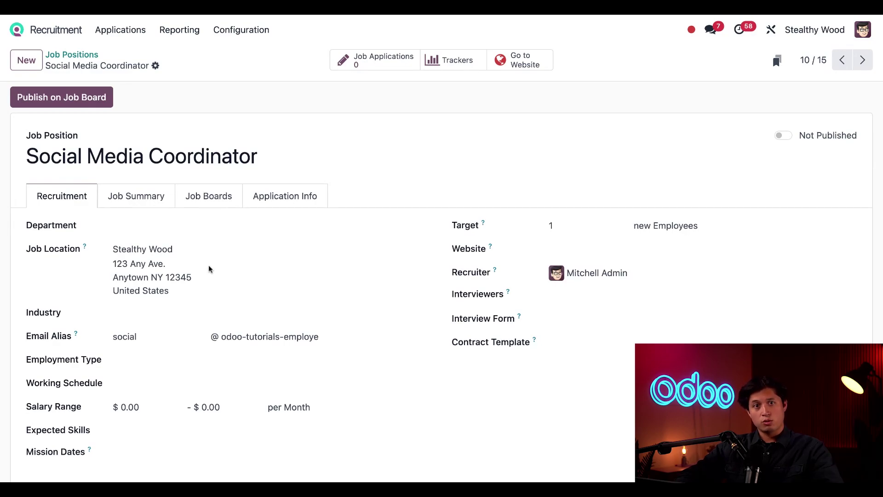
{"action": "left_click", "coordinate": [188, 232]}
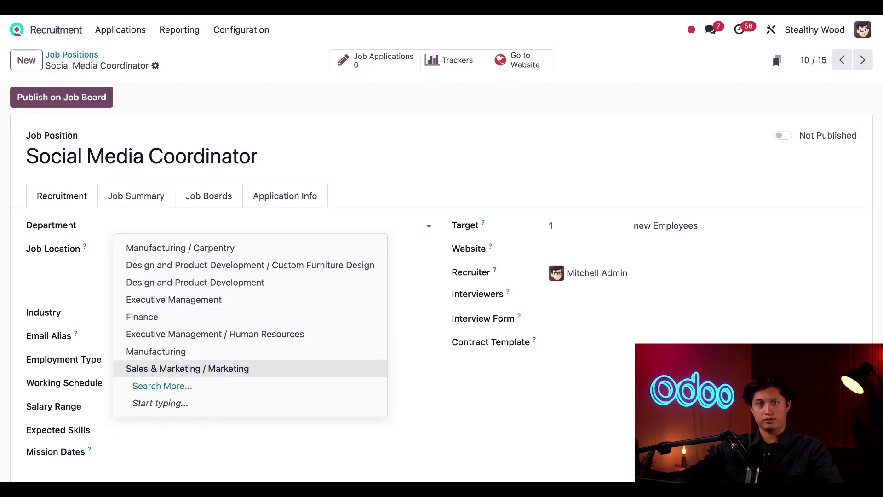
{"action": "left_click", "coordinate": [253, 370]}
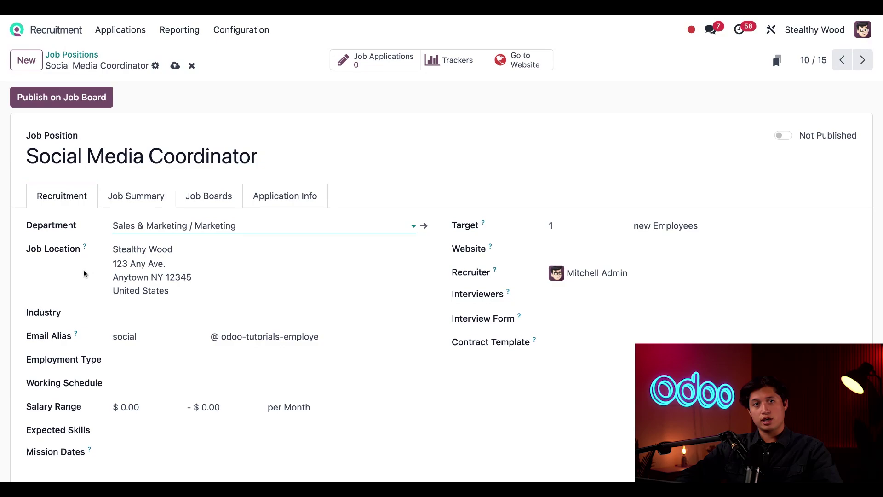
{"action": "scroll", "coordinate": [78, 301], "scroll_direction": "down", "scroll_amount": 2}
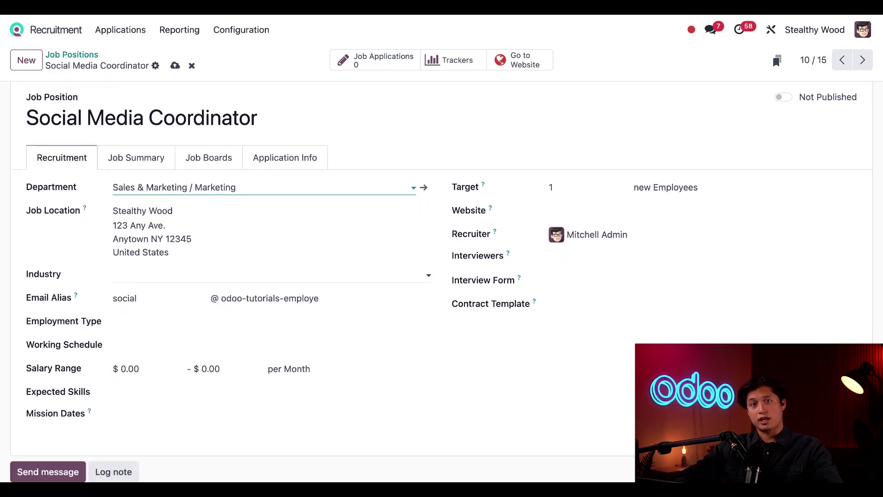
- Set the job's industry to Manufacturing
{"action": "left_click", "coordinate": [136, 275]}
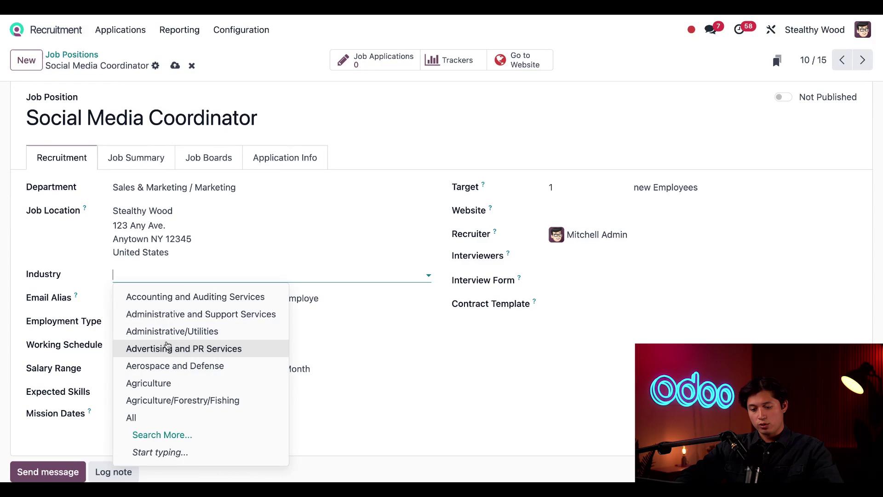
{"action": "type", "text": "man"}
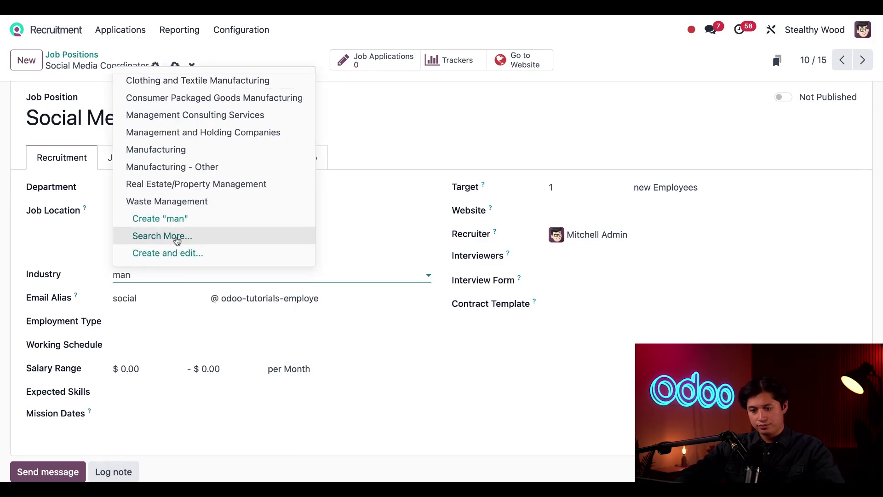
{"action": "left_click", "coordinate": [174, 152]}
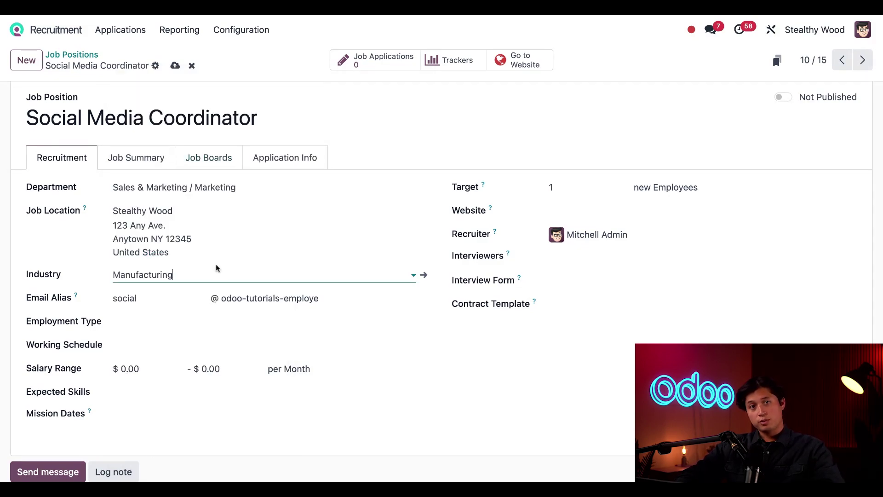
{"action": "left_click", "coordinate": [14, 292]}
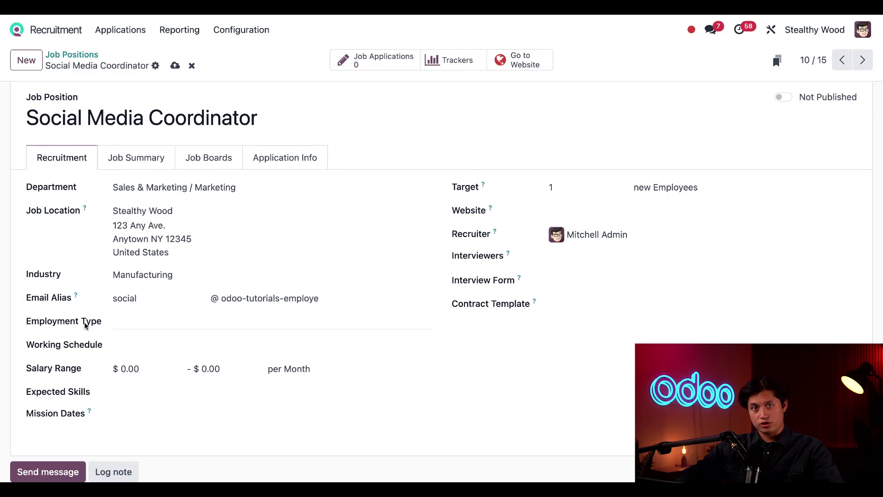
- Set Employment Type to Full-Time and Working Schedule to Standard 40 hours/week
{"action": "left_click", "coordinate": [145, 322]}
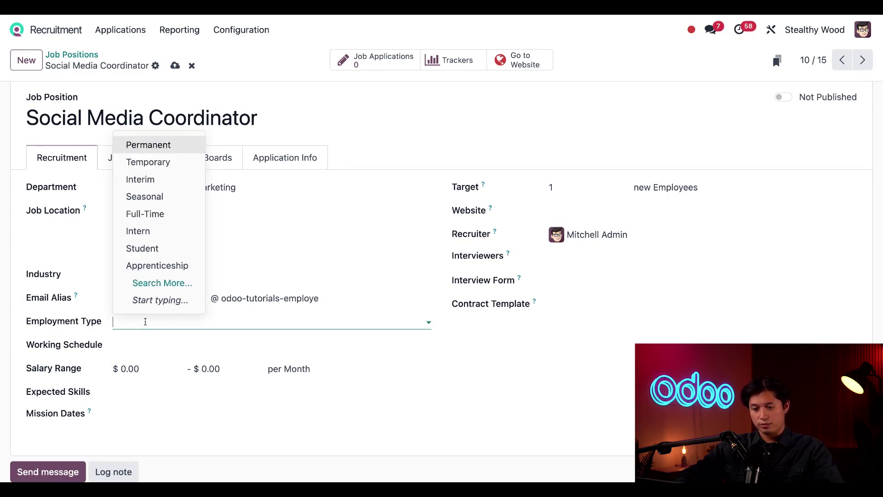
{"action": "left_click", "coordinate": [146, 216]}
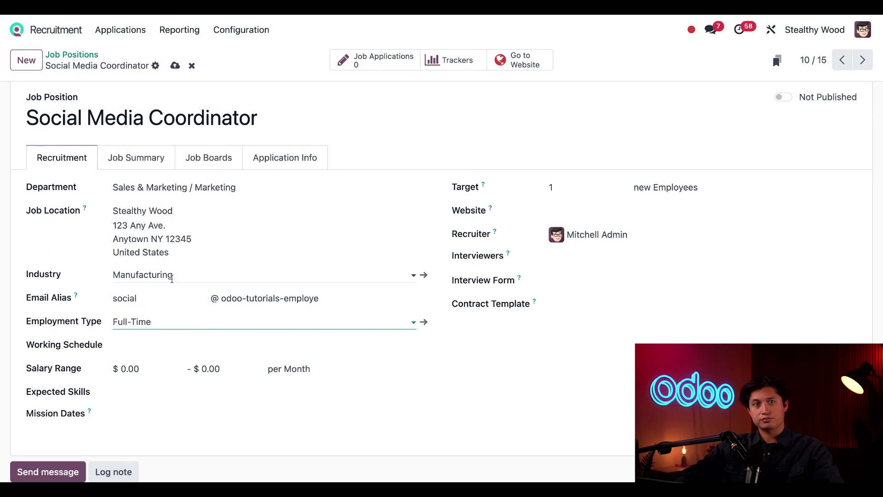
{"action": "left_click", "coordinate": [150, 344]}
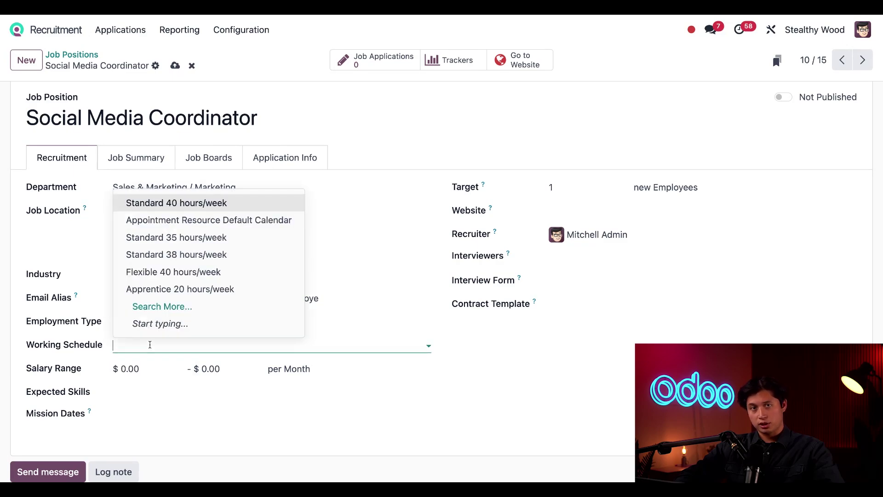
{"action": "left_click", "coordinate": [169, 208]}
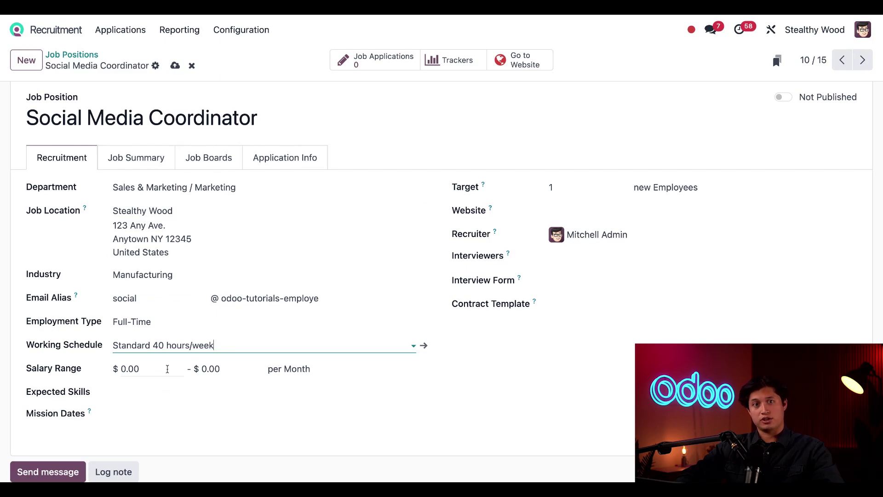
- Make the salary range yearly and enter 50,000 to 55,000
{"action": "left_click", "coordinate": [302, 376]}
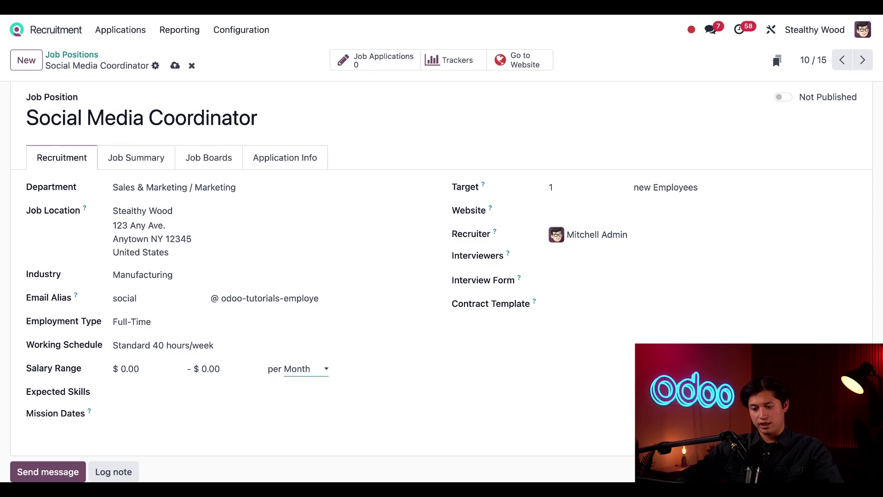
{"action": "left_click", "coordinate": [272, 385]}
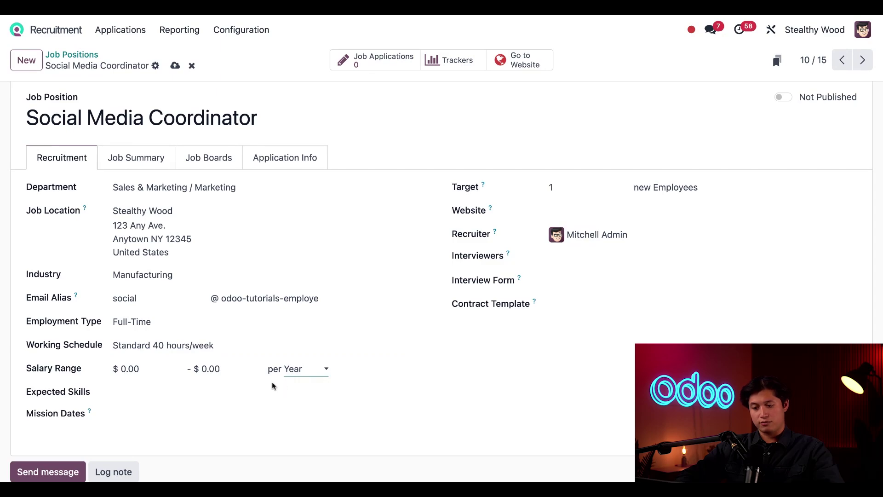
{"action": "left_click", "coordinate": [138, 368]}
{"action": "type", "text": "50,0"}
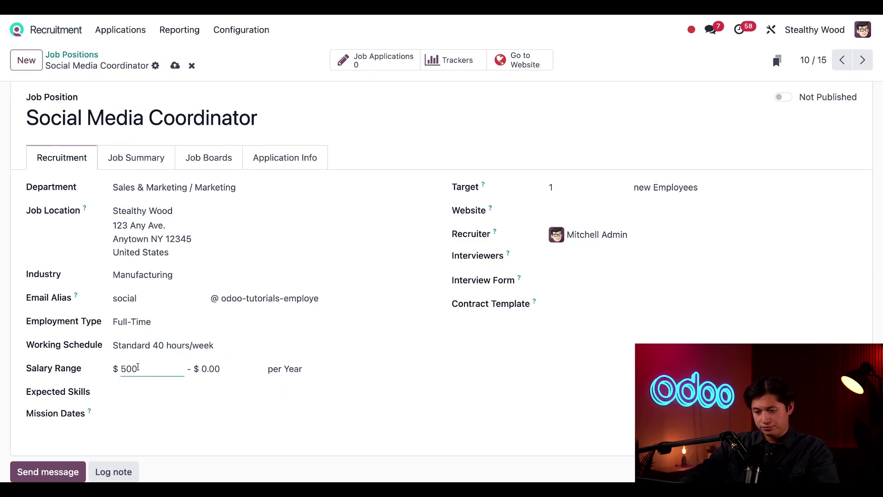
{"action": "type", "text": "00"}
{"action": "left_click", "coordinate": [200, 367]}
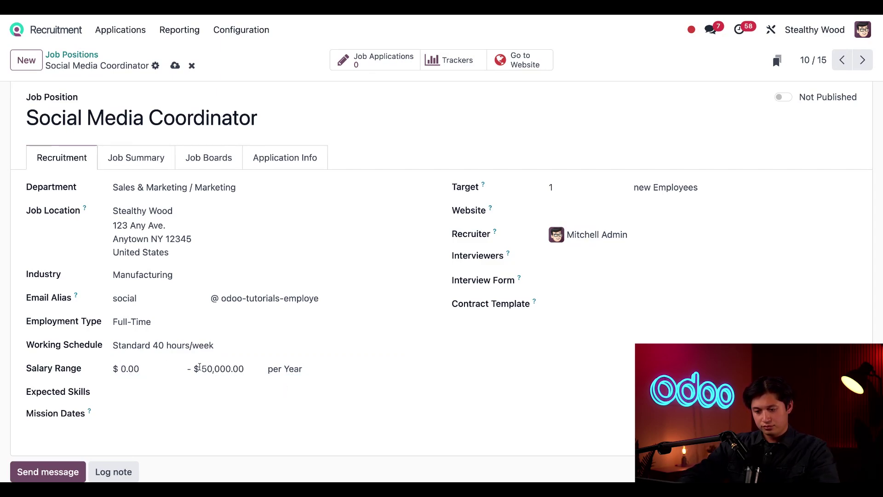
{"action": "left_click", "coordinate": [149, 367]}
{"action": "type", "text": "55000"}
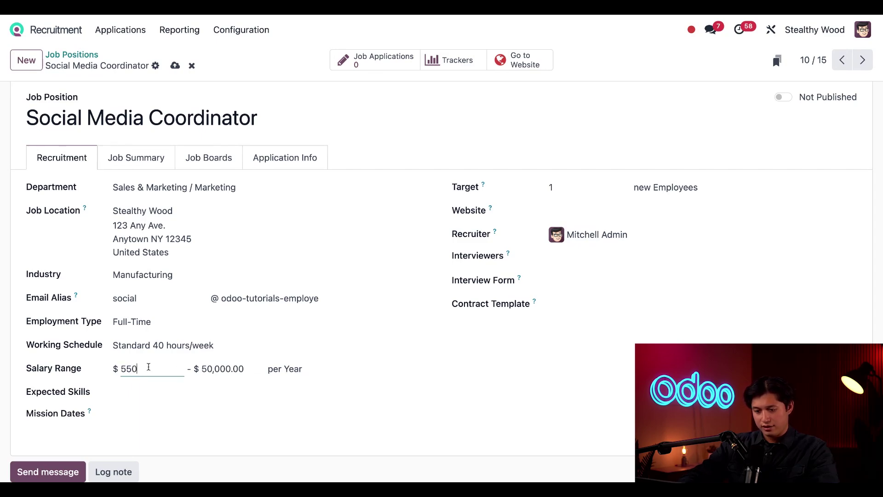
{"action": "left_click", "coordinate": [22, 374]}
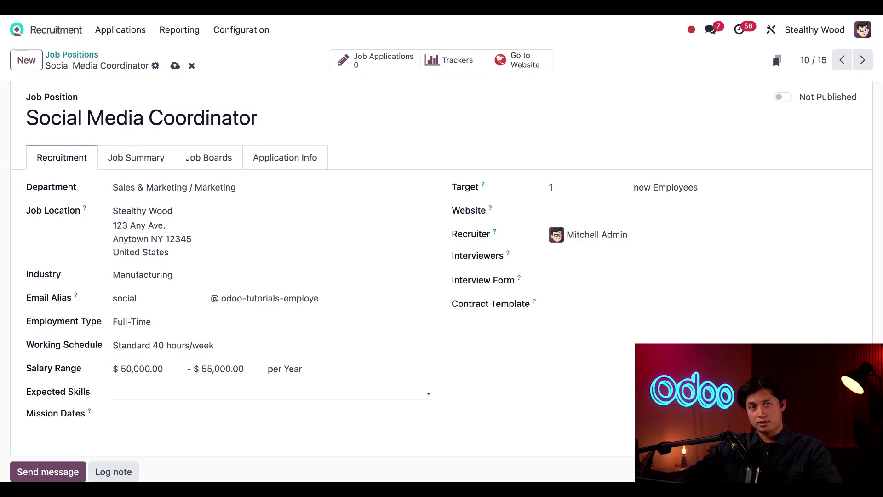
- Pick Analytics, Communication and Digital advertising from the Marketing skills as expected skills
{"action": "left_click", "coordinate": [159, 394]}
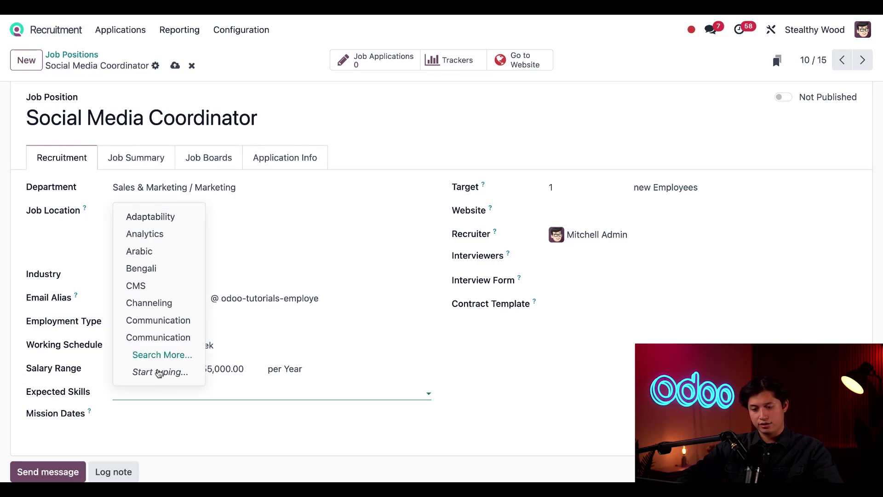
{"action": "left_click", "coordinate": [159, 356]}
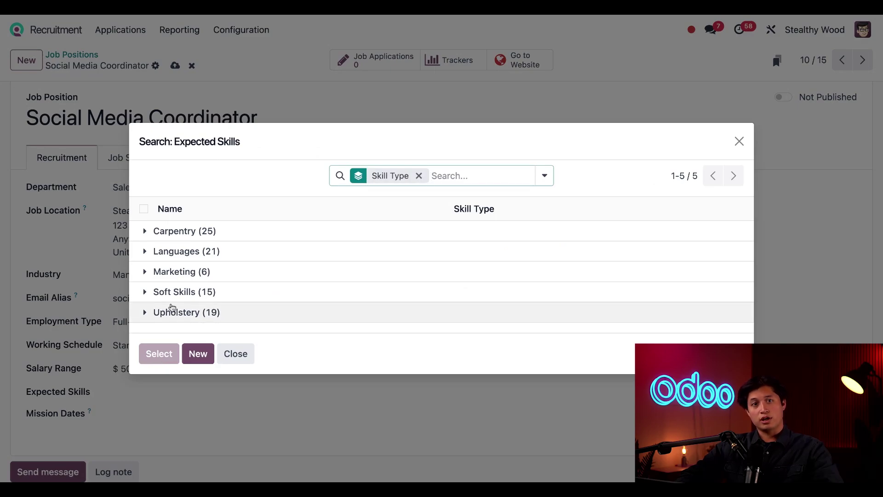
{"action": "left_click", "coordinate": [143, 272]}
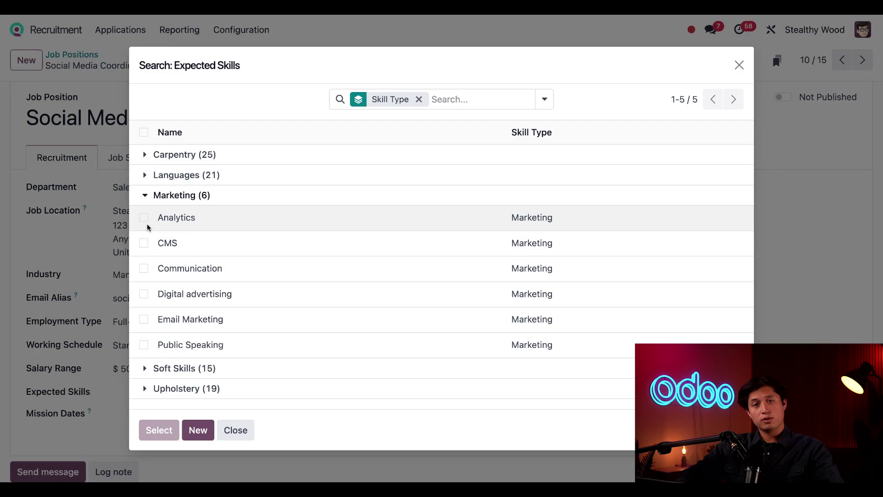
{"action": "left_click", "coordinate": [144, 219]}
{"action": "left_click", "coordinate": [143, 269]}
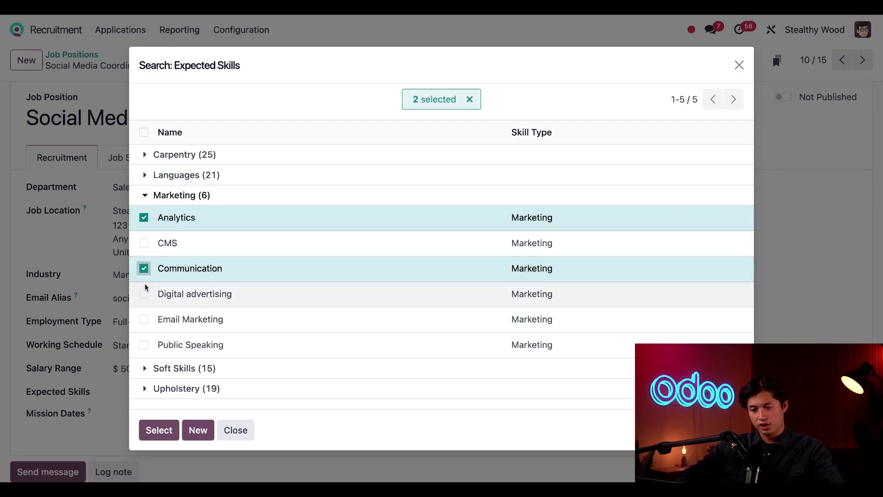
{"action": "left_click", "coordinate": [145, 295]}
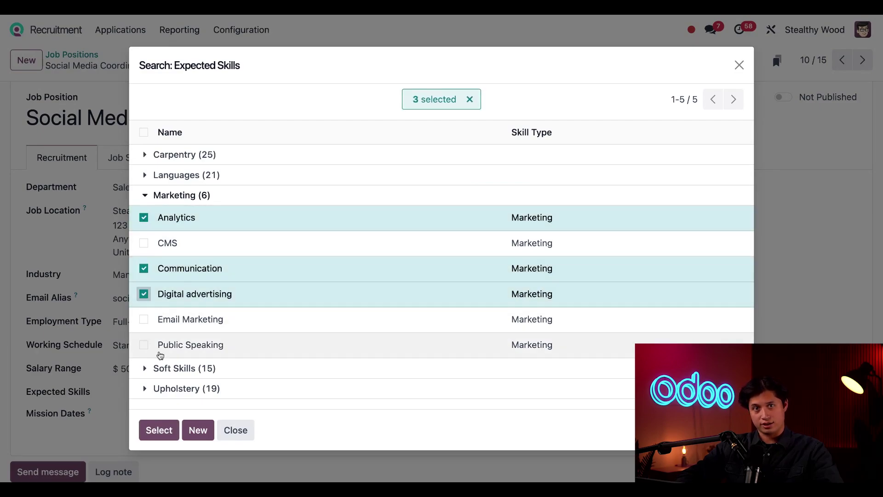
{"action": "left_click", "coordinate": [154, 431]}
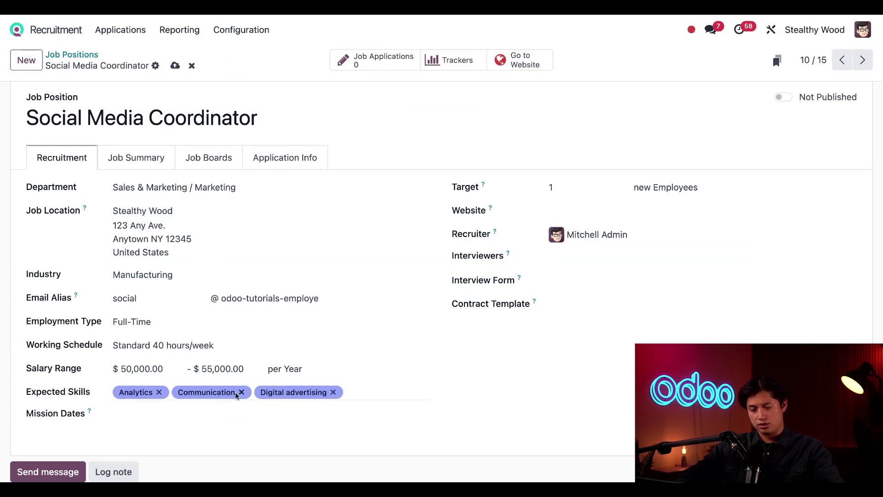
- Create a new 'Social Media' skill of type Marketing and add it to the expected skills
{"action": "left_click", "coordinate": [354, 392]}
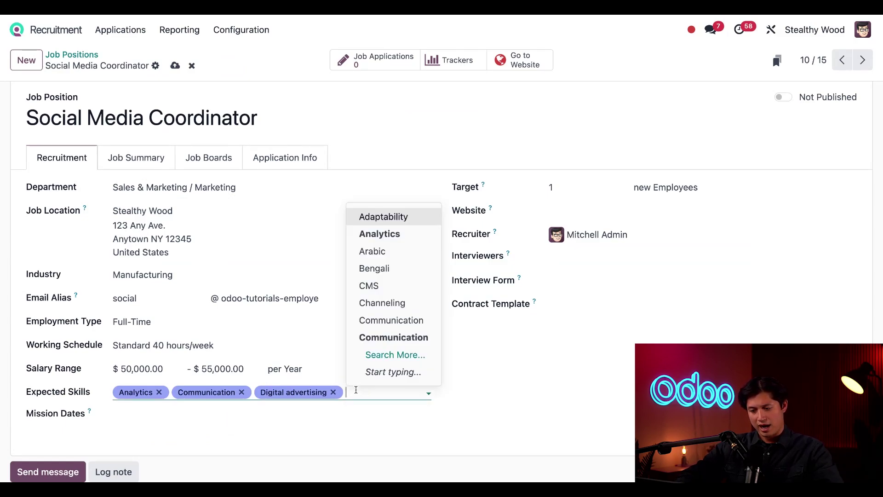
{"action": "left_click", "coordinate": [377, 362]}
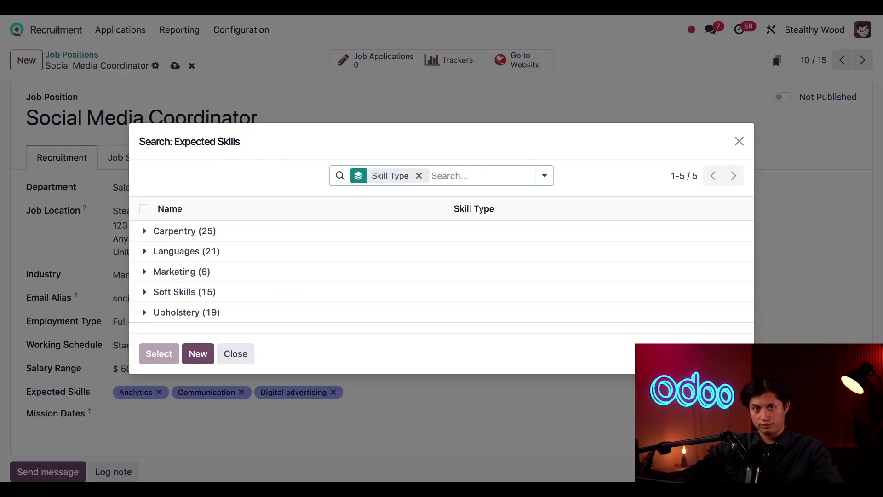
{"action": "left_click", "coordinate": [212, 359]}
{"action": "type", "text": "Soci"}
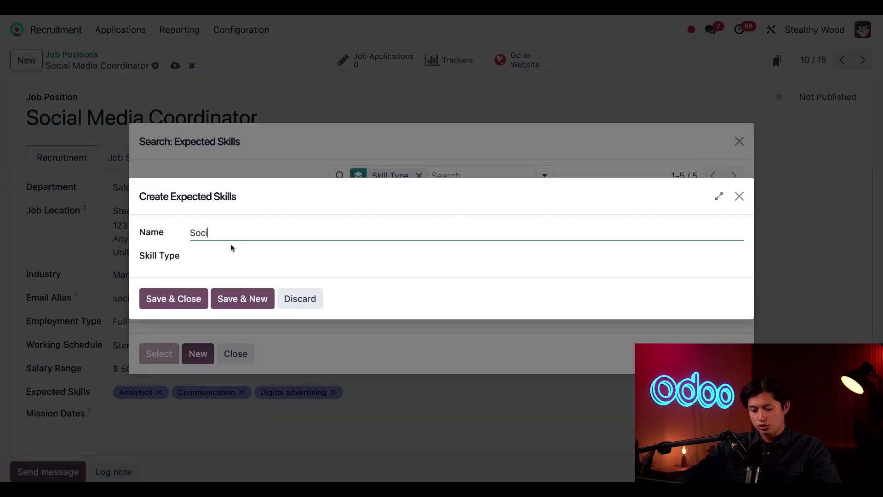
{"action": "type", "text": "al Media"}
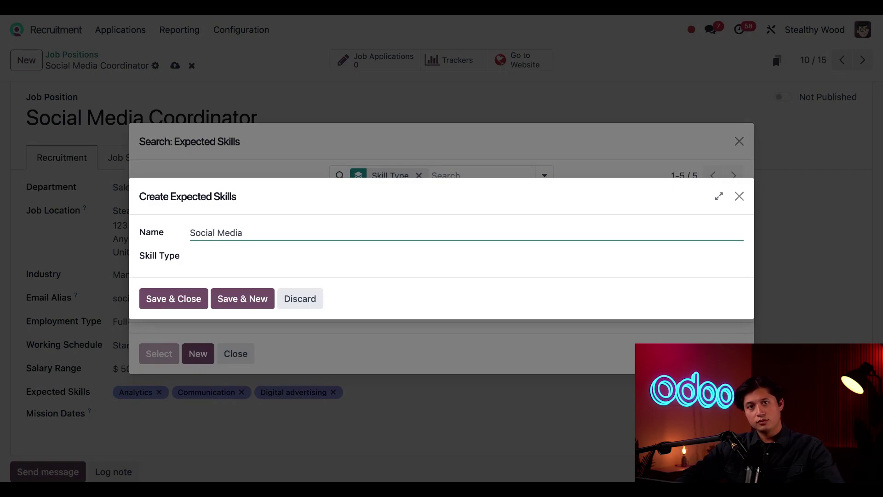
{"action": "left_click", "coordinate": [266, 255]}
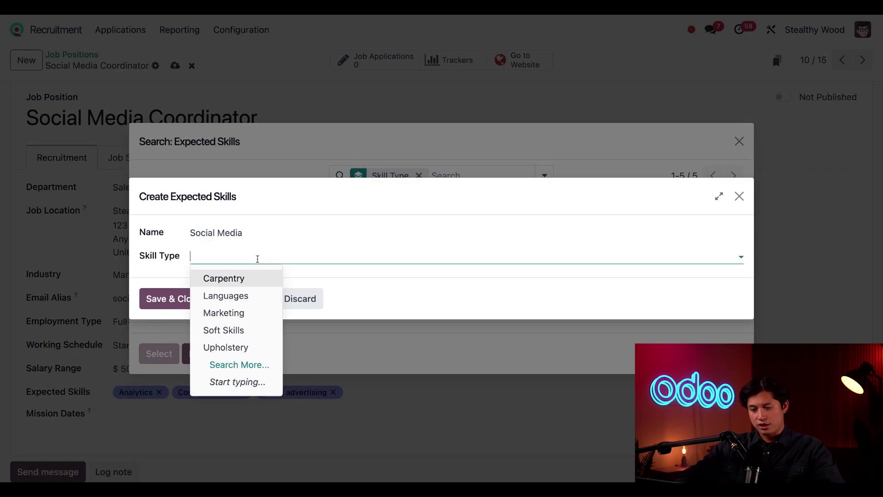
{"action": "left_click", "coordinate": [241, 312]}
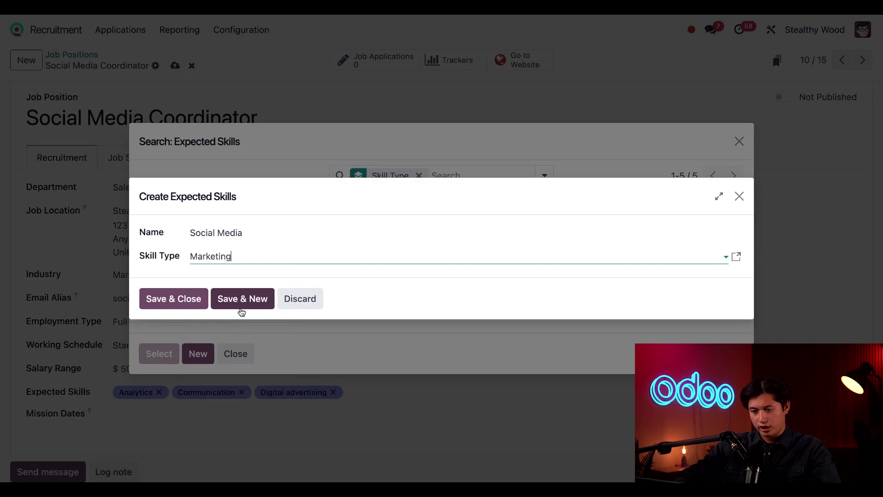
{"action": "left_click", "coordinate": [174, 307]}
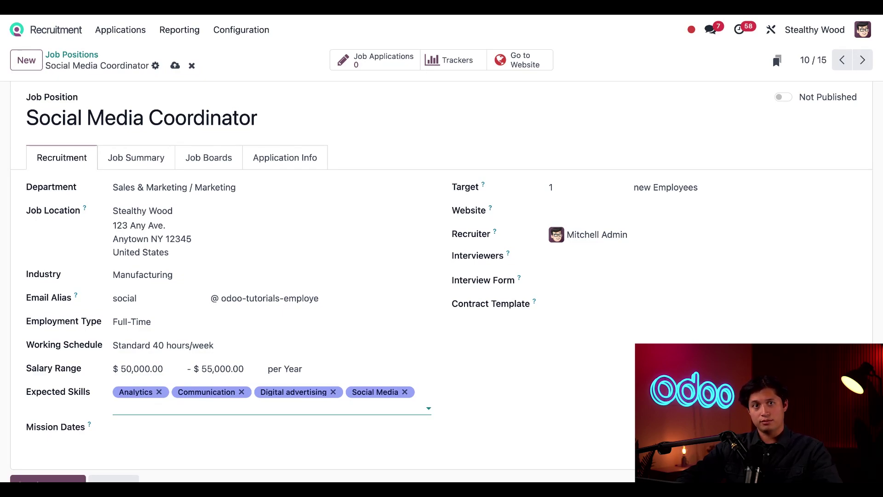
- Choose Stealthy Wood in the position's Website field
{"action": "scroll", "coordinate": [129, 432], "scroll_direction": "down", "scroll_amount": 2}
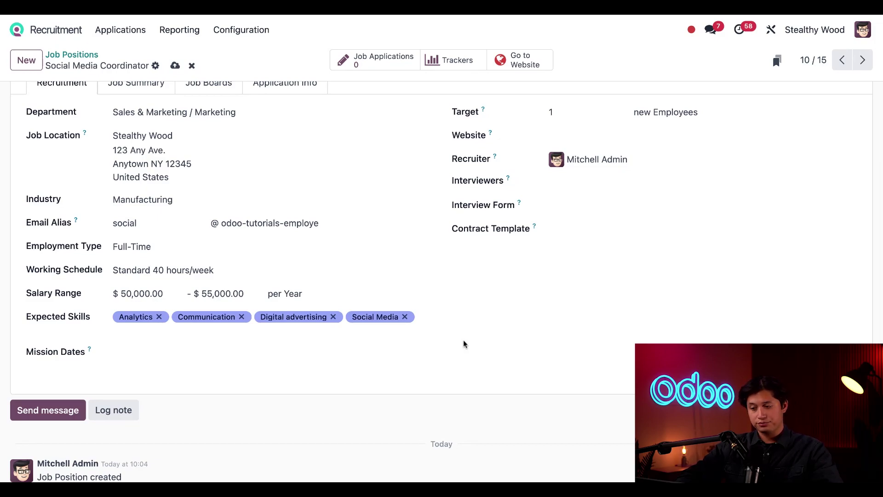
{"action": "scroll", "coordinate": [548, 312], "scroll_direction": "up", "scroll_amount": 3}
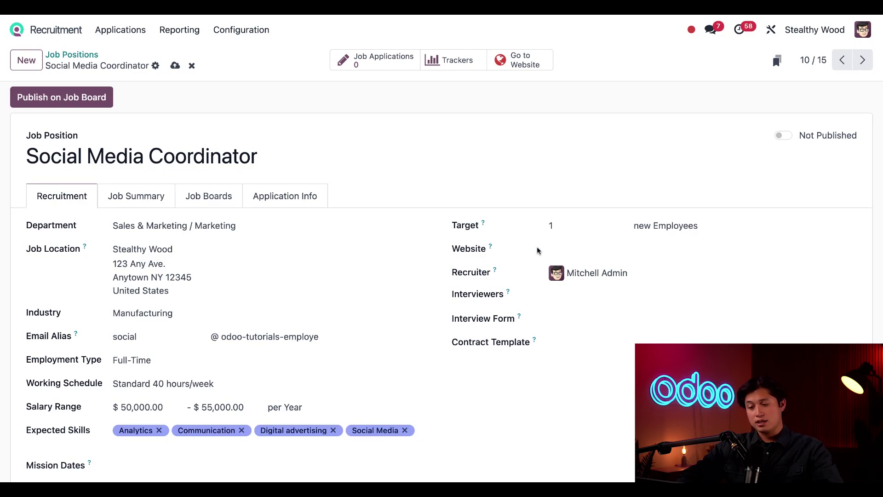
{"action": "left_click", "coordinate": [564, 250]}
{"action": "left_click", "coordinate": [574, 271]}
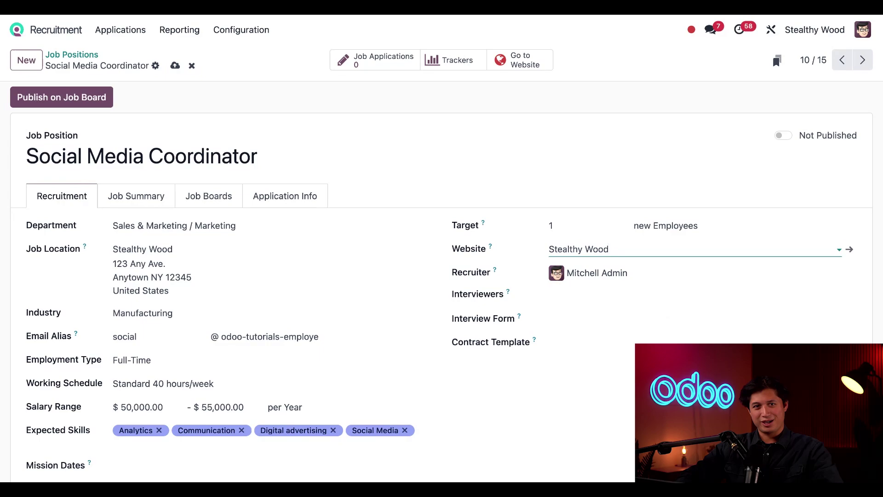
{"action": "scroll", "coordinate": [616, 281], "scroll_direction": "down", "scroll_amount": 1}
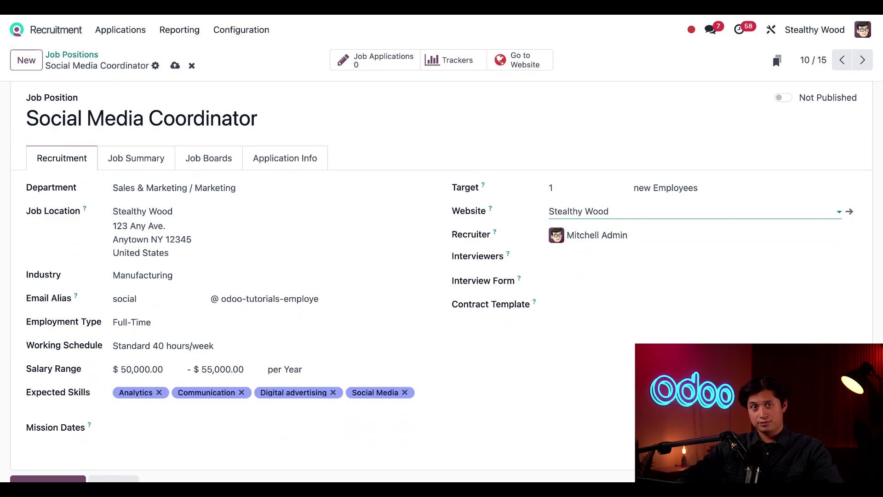
- Add an interviewer, use Recruitment Form as interview form and the Stealthy Wood Employee Contract template
{"action": "left_click", "coordinate": [557, 257]}
{"action": "left_click", "coordinate": [563, 312]}
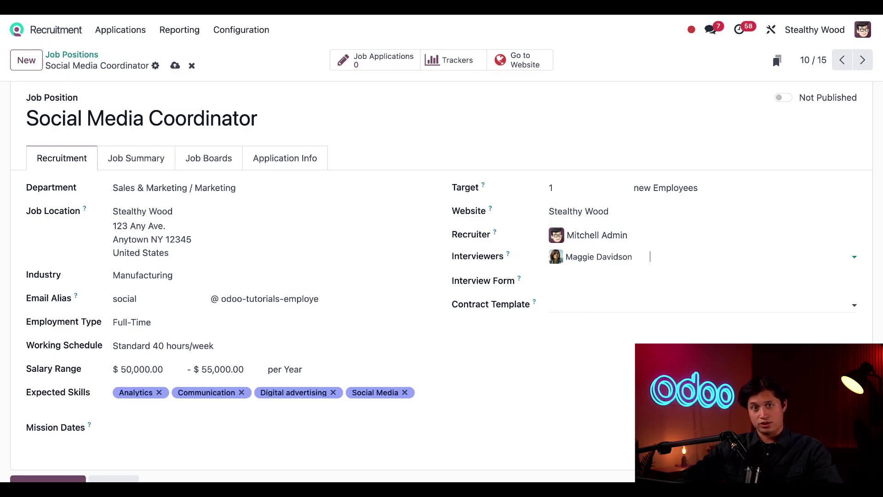
{"action": "left_click", "coordinate": [586, 282]}
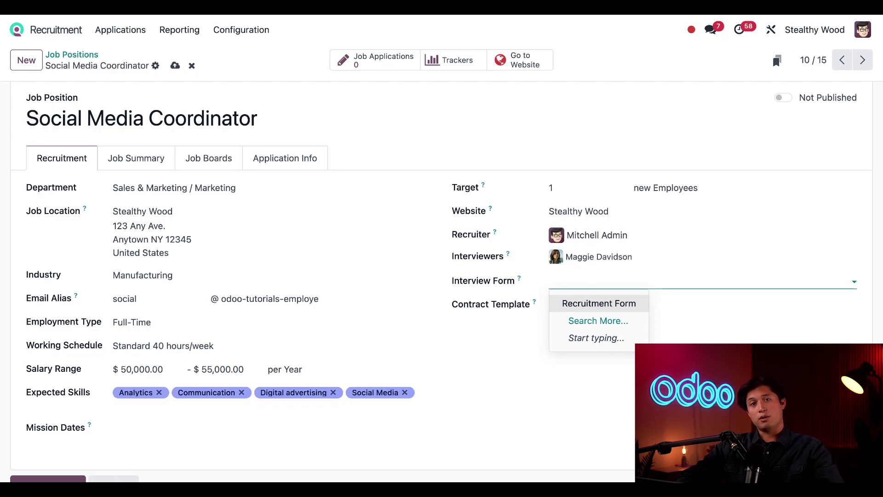
{"action": "left_click", "coordinate": [589, 309]}
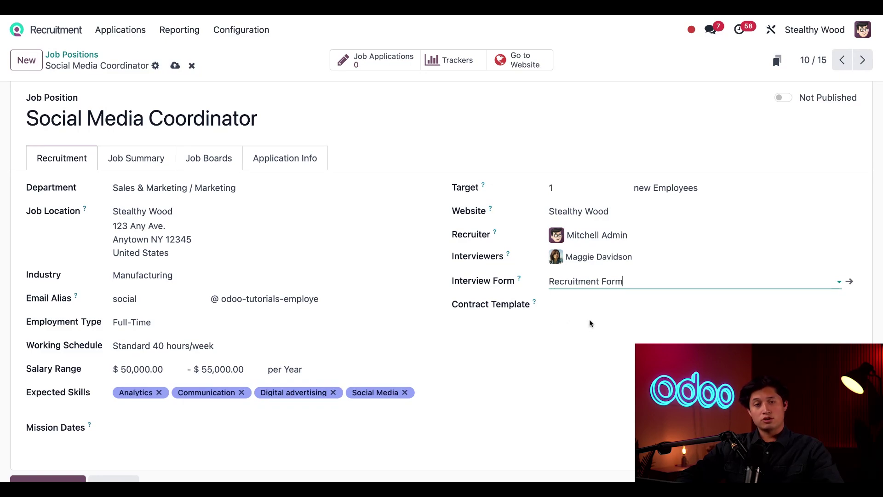
{"action": "left_click", "coordinate": [591, 305]}
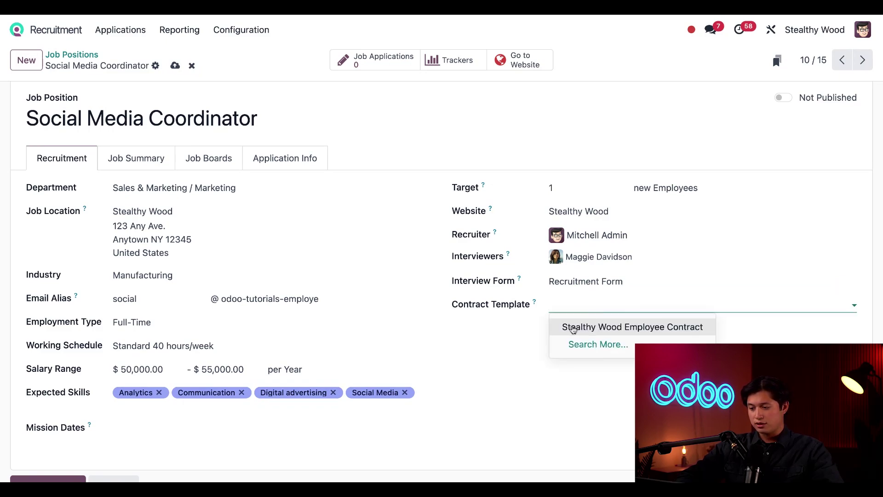
{"action": "left_click", "coordinate": [572, 328]}
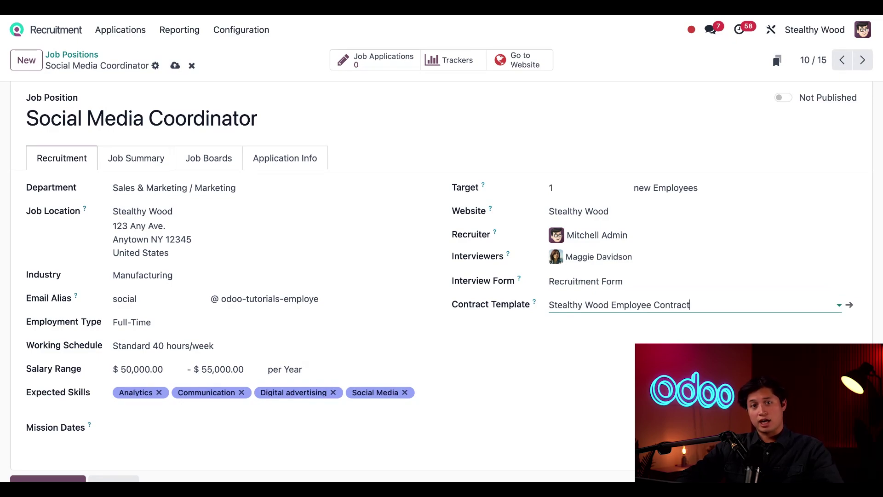
- Paste the Stealthy Wood role description into the Job Summary, then view the Job Boards posts
{"action": "left_click", "coordinate": [136, 161]}
{"action": "left_click", "coordinate": [213, 267]}
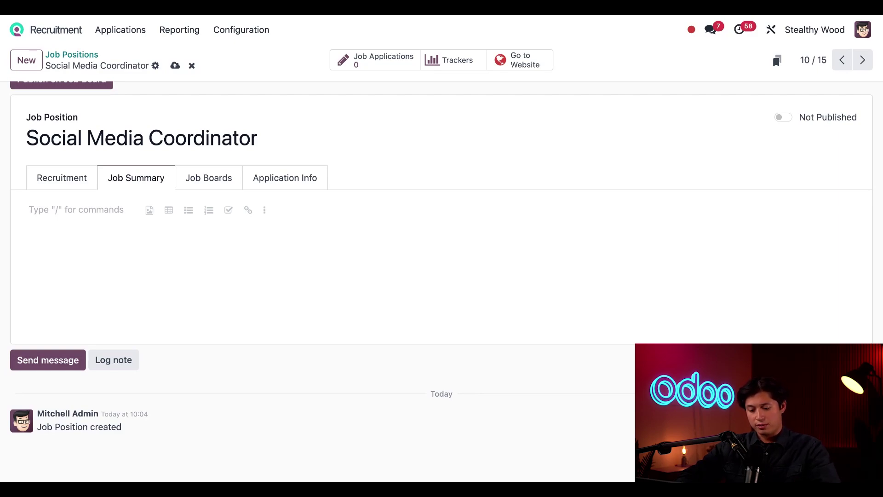
{"action": "type", "text": "We are seeking a creative and strategic Social Media Coordinator to join our team at Stealthy Wood, a leader in furniture manufacturing. In this role, you will manage and grow our social media presence across all platforms to showcase our craftsmanship, engage with our audience, and drive brand awareness."}
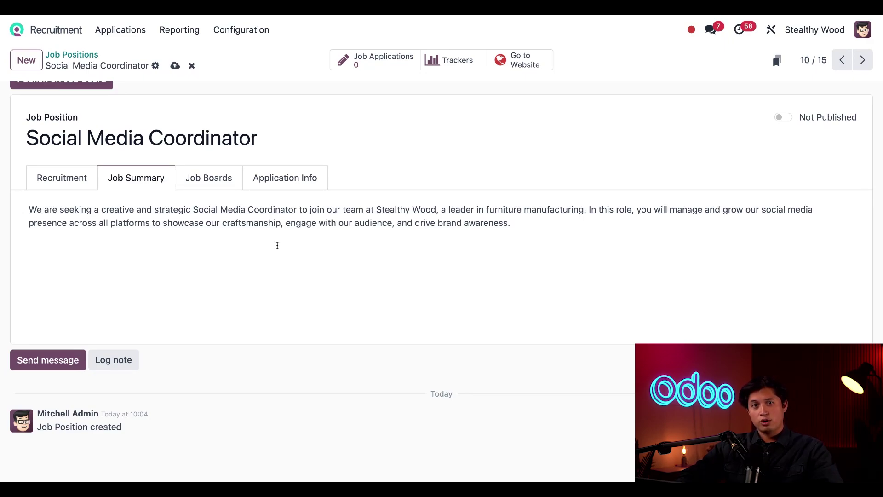
{"action": "left_click", "coordinate": [220, 182]}
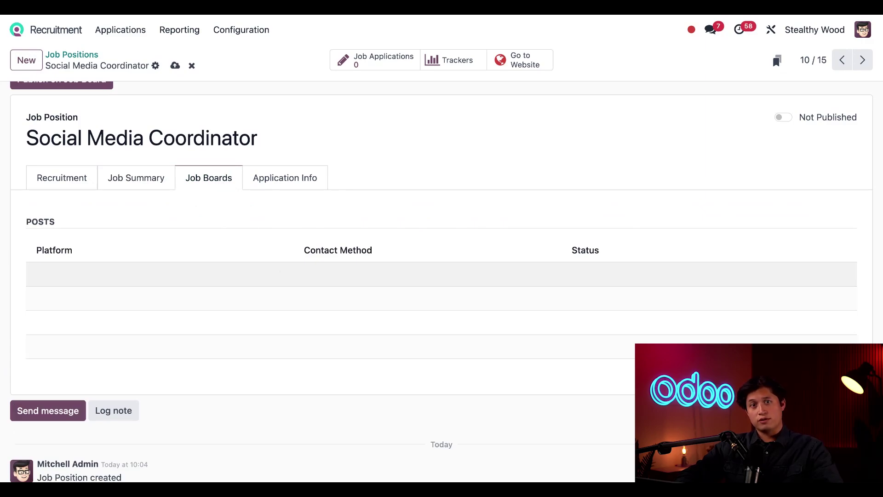
- Review the Application Info: 2 open days to answer, Phone Call plus Onsite Interview, offer 4 days after interview
{"action": "left_click", "coordinate": [291, 184]}
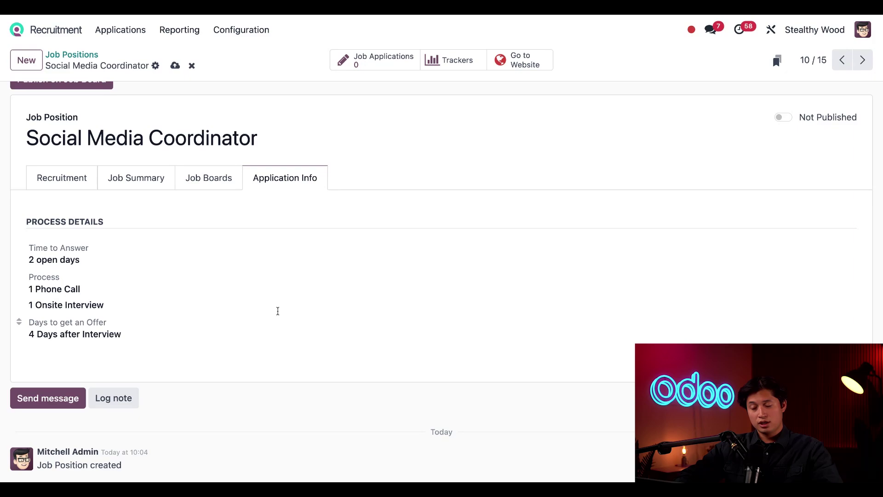
{"action": "scroll", "coordinate": [276, 311], "scroll_direction": "up", "scroll_amount": 1}
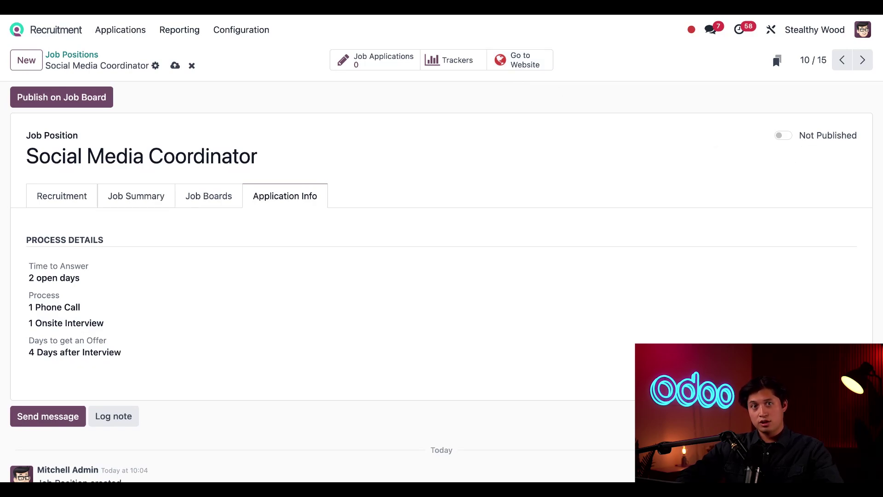
- Switch the Social Media Coordinator position from Not Published to Published
{"action": "left_click", "coordinate": [783, 136]}
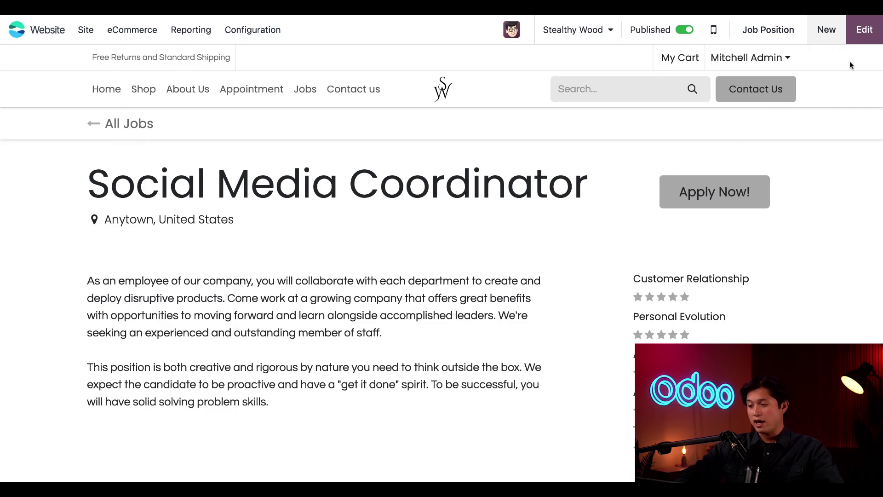
{"action": "left_click", "coordinate": [863, 38]}
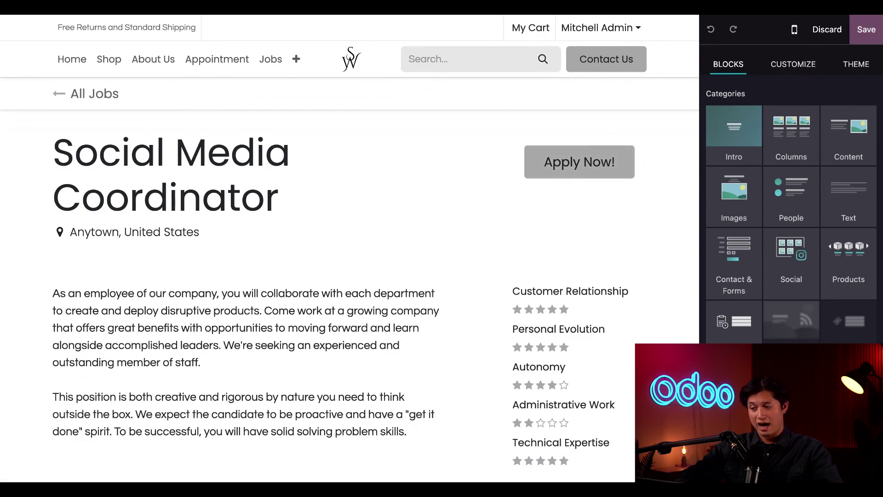
{"action": "left_click", "coordinate": [826, 29]}
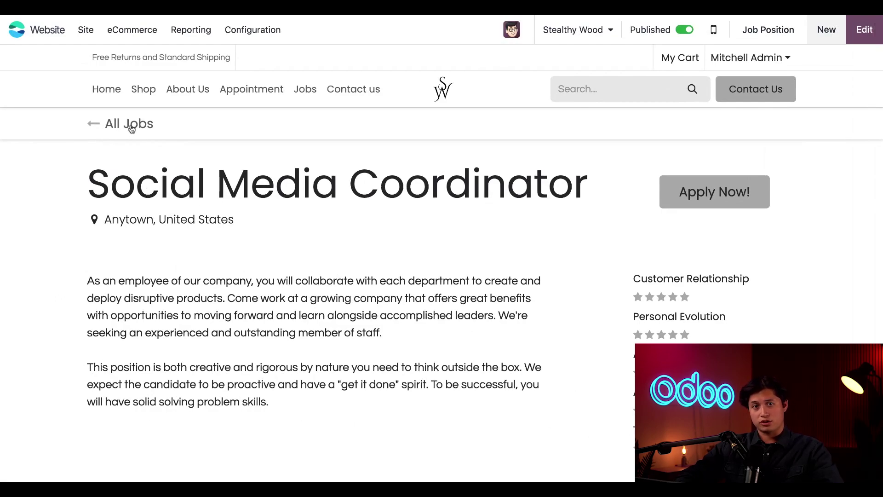
- Browse All Jobs down to the Social Media Coordinator card showing 1 open position, Full-Time
{"action": "left_click", "coordinate": [131, 129]}
{"action": "scroll", "coordinate": [337, 258], "scroll_direction": "down", "scroll_amount": 9}
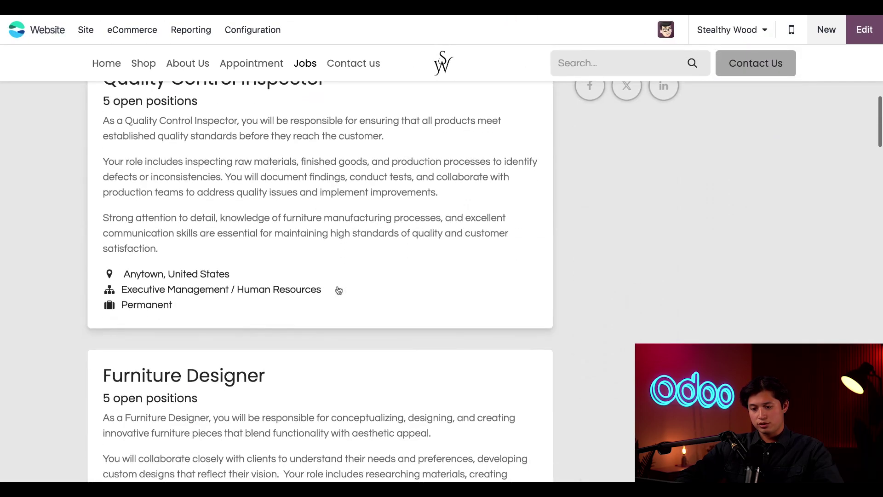
{"action": "scroll", "coordinate": [339, 290], "scroll_direction": "down", "scroll_amount": 20}
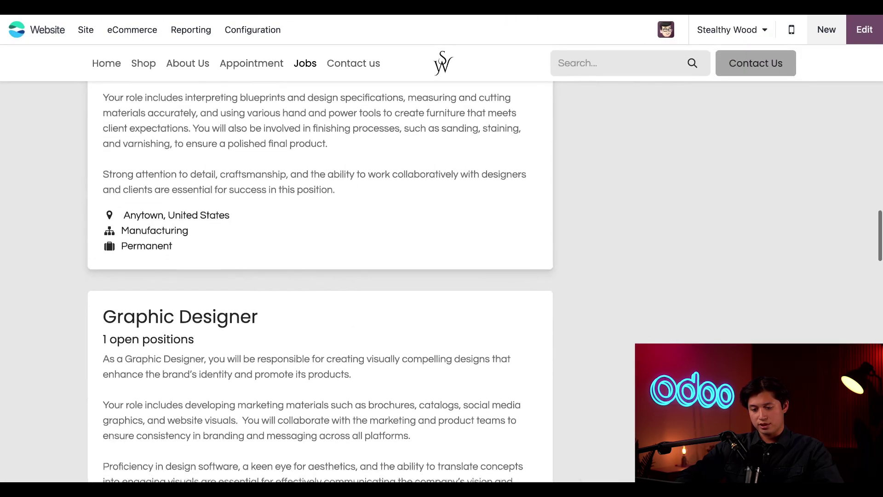
{"action": "scroll", "coordinate": [320, 281], "scroll_direction": "down", "scroll_amount": 10}
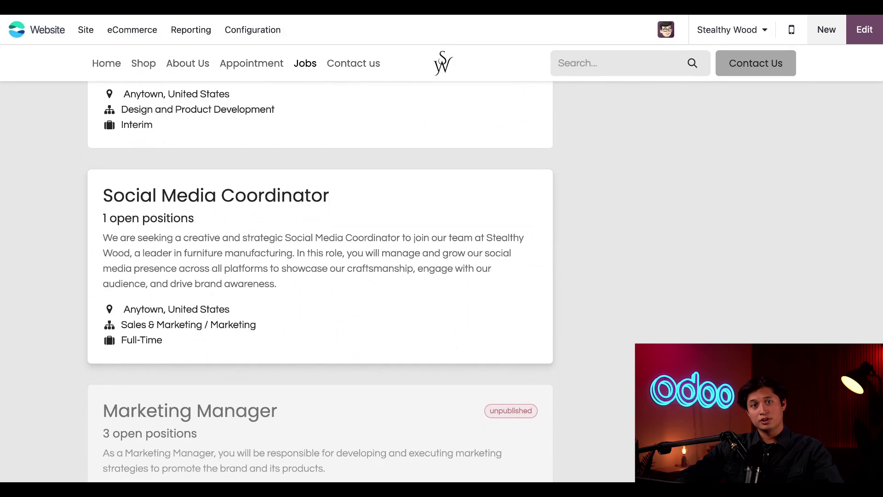